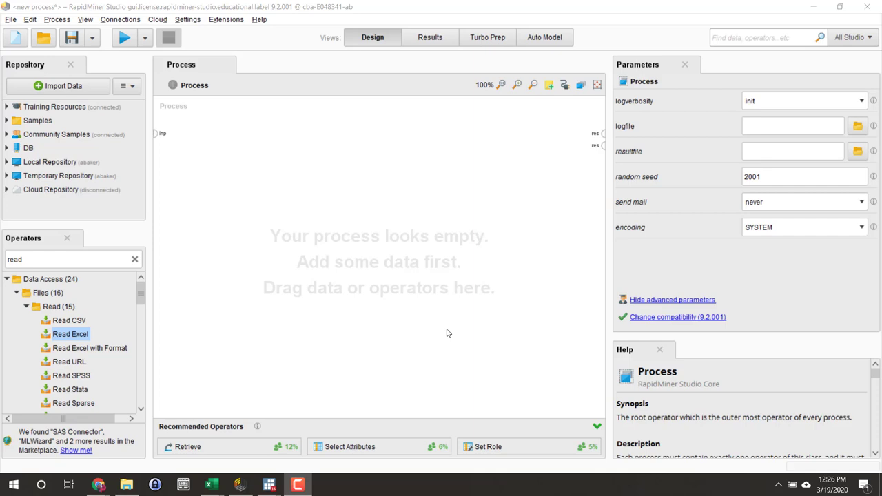
Search the Operators panel for 'excel' and place Read Excel on the process canvas.
left_click(34, 262)
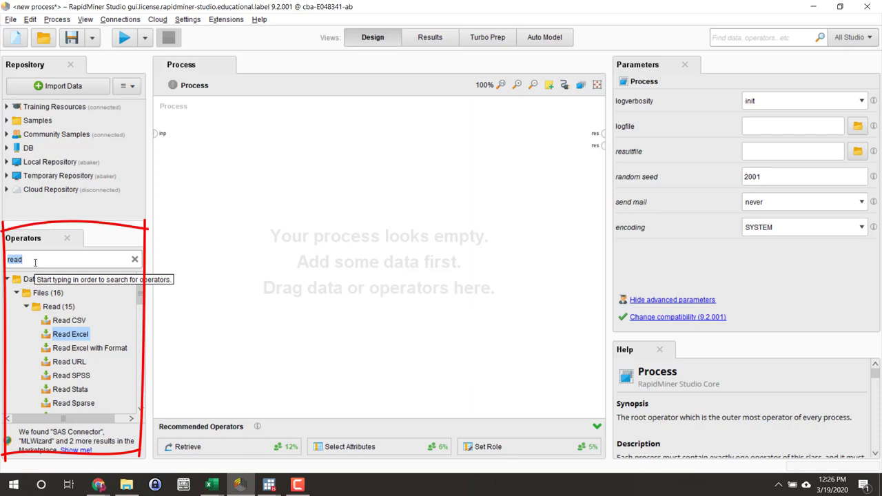
type("excel")
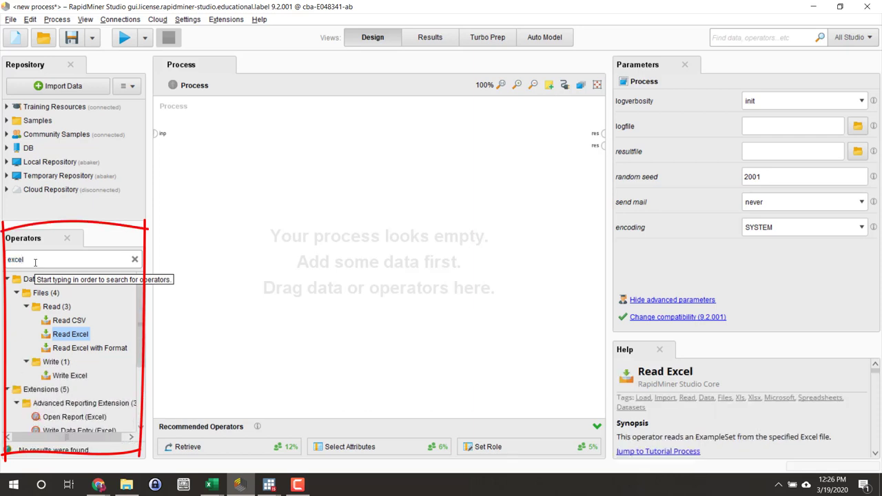
mouse_move(48, 333)
left_mouse_down()
mouse_move(112, 314)
mouse_move(249, 236)
left_mouse_up()
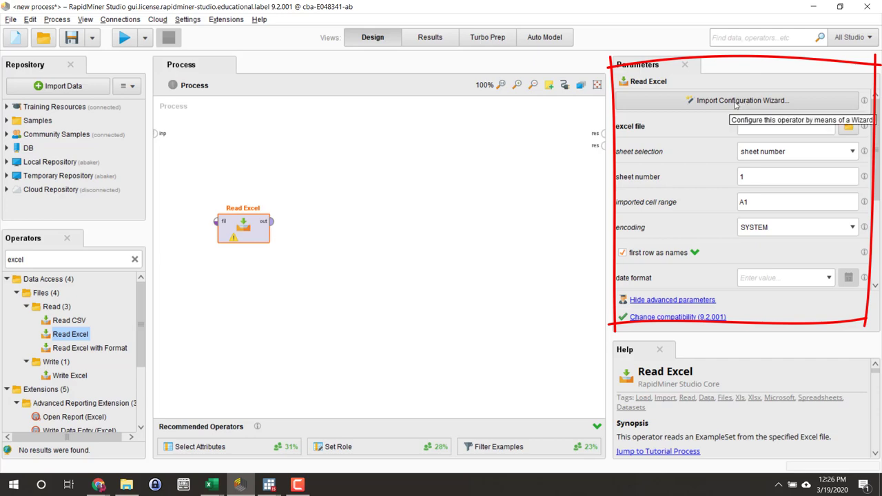
In the import wizard, select Week10_Learning_READ_INTO_RapidMiner.xlsx from Desktop > TUTORIAL and continue to the cell preview.
left_click(732, 102)
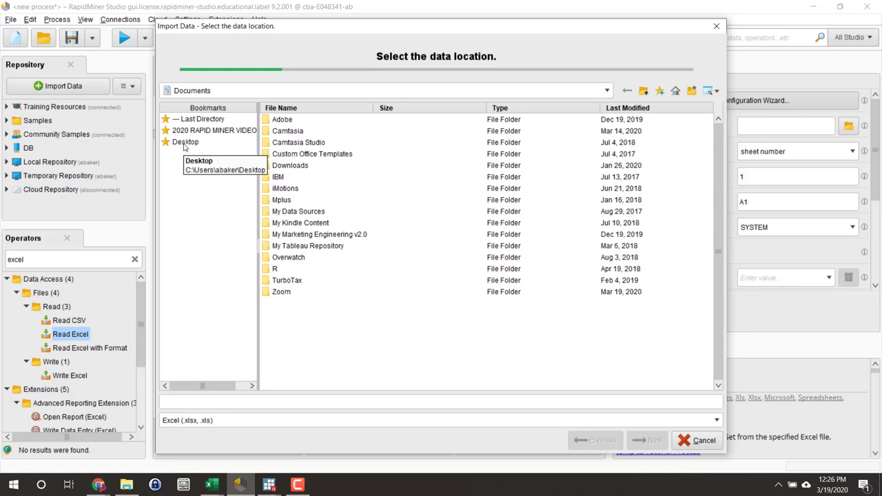
left_click(185, 142)
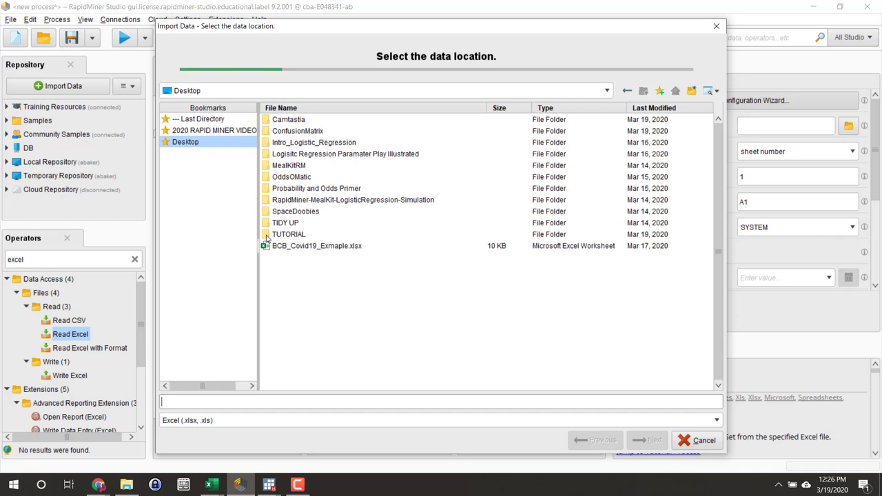
left_click(271, 237)
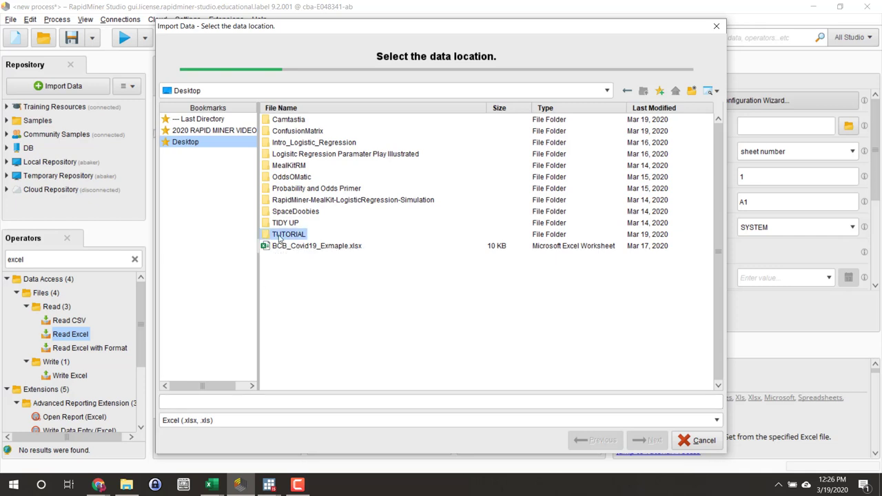
double_click(281, 238)
left_click(321, 122)
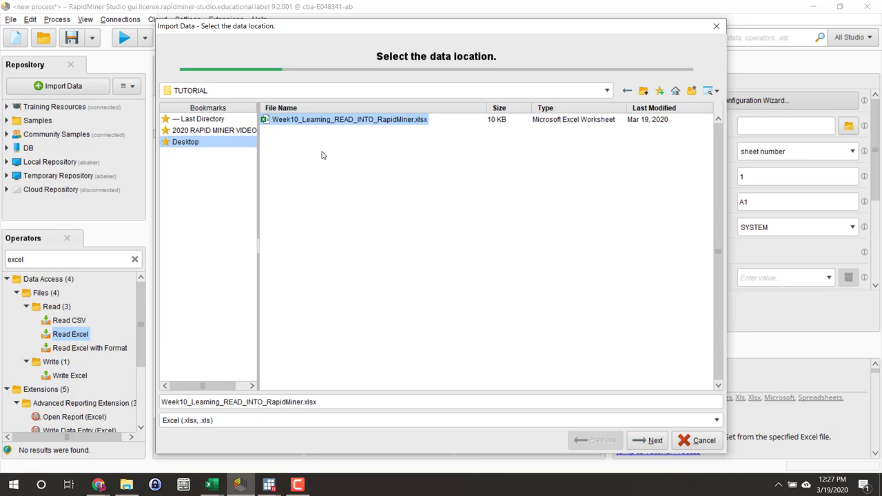
left_click(652, 442)
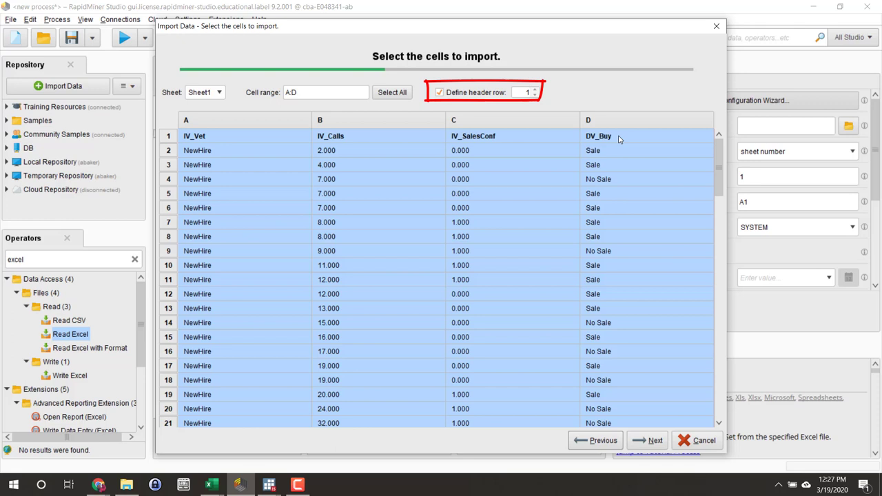
In the column formatting step, make IV_Vet binominal and IV_Calls real.
left_click(642, 441)
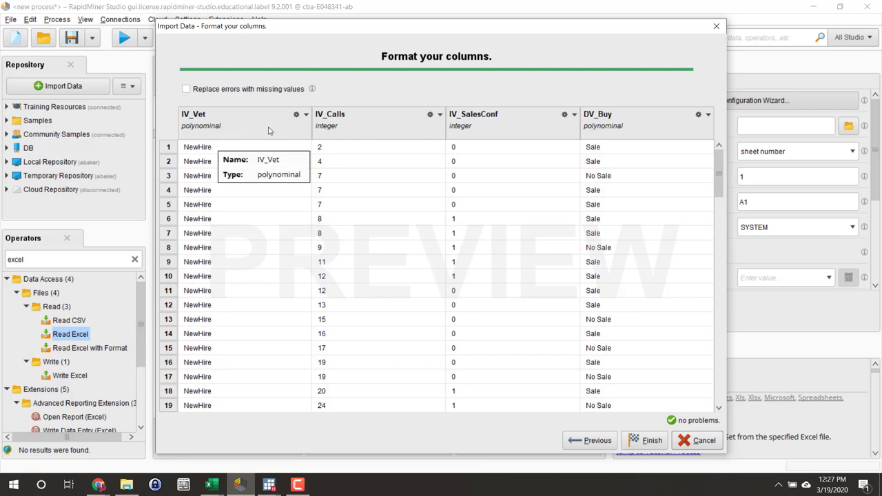
left_click(297, 115)
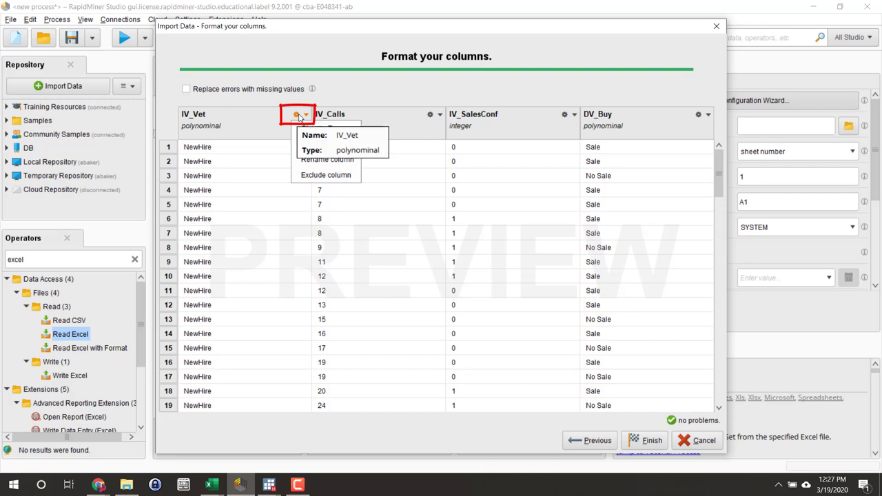
mouse_move(321, 129)
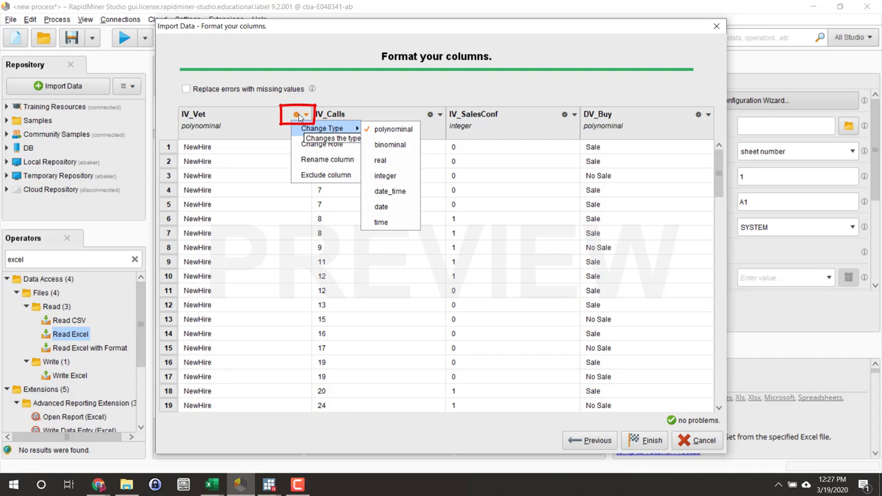
left_click(390, 145)
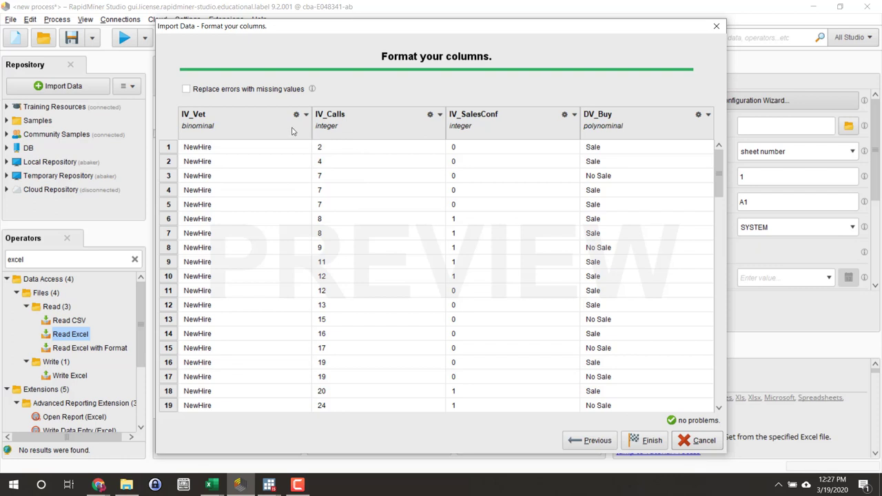
left_click(430, 116)
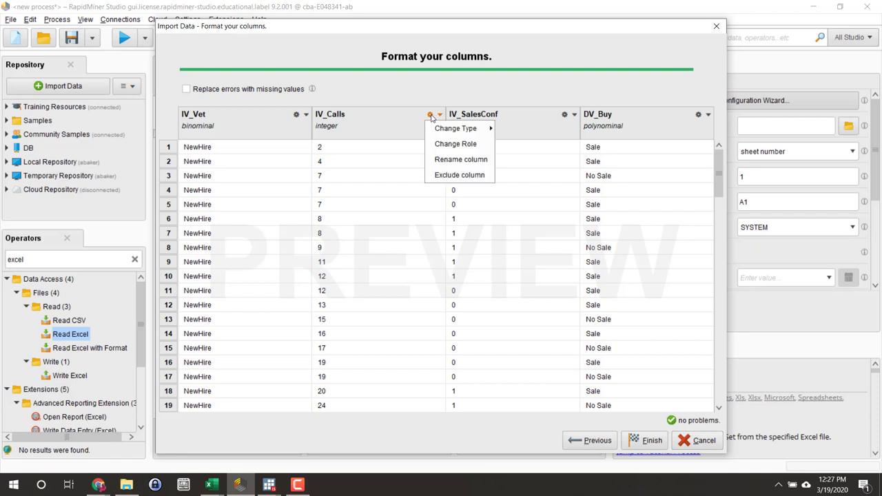
mouse_move(459, 128)
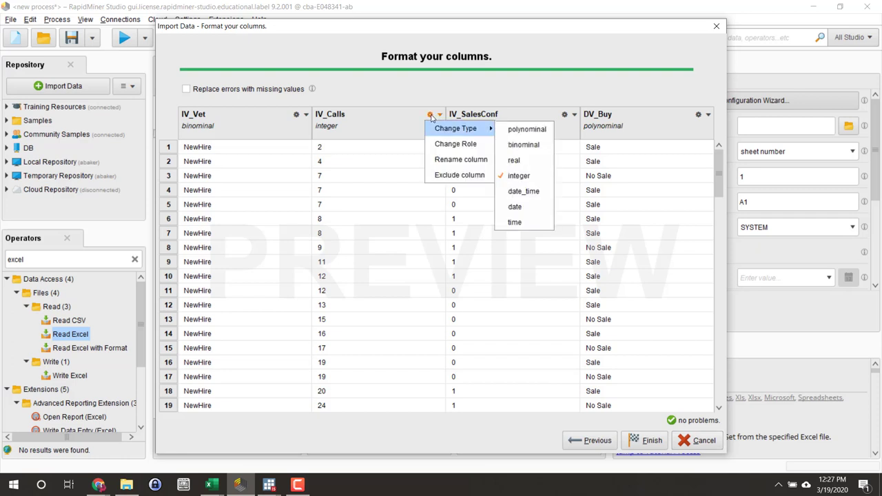
left_click(521, 160)
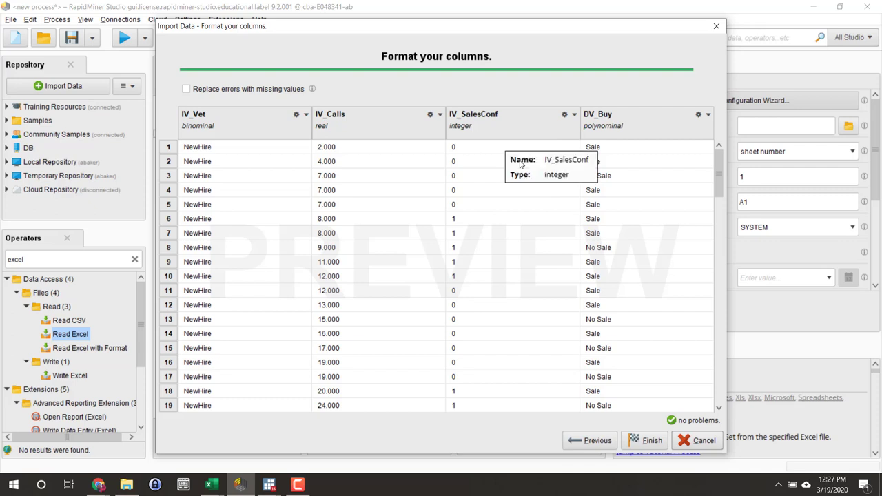
Change IV_SalesConf and DV_Buy to binominal.
left_click(565, 116)
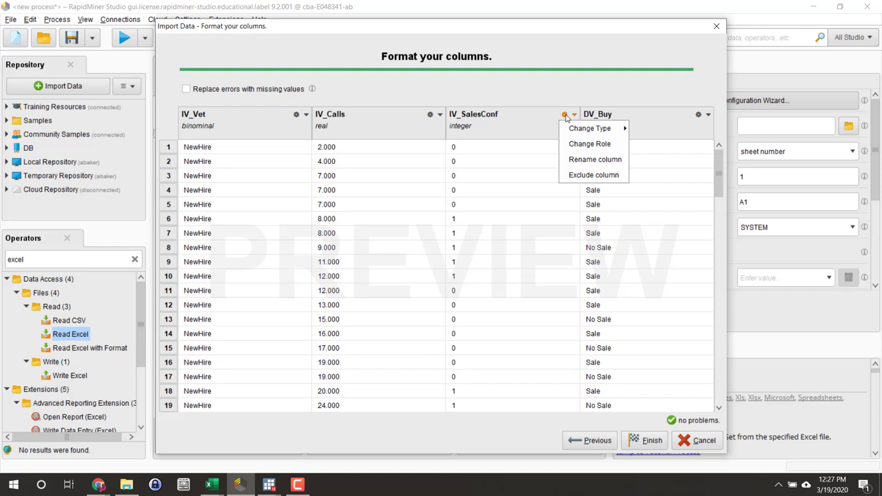
mouse_move(592, 129)
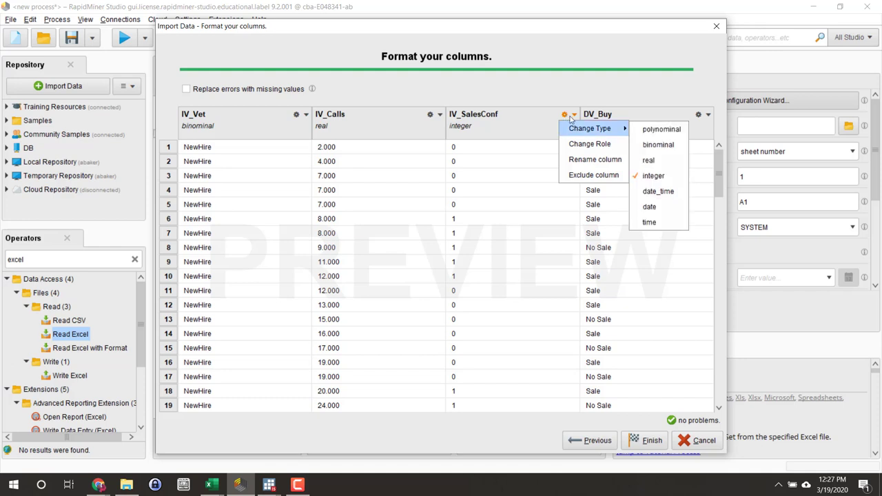
left_click(657, 146)
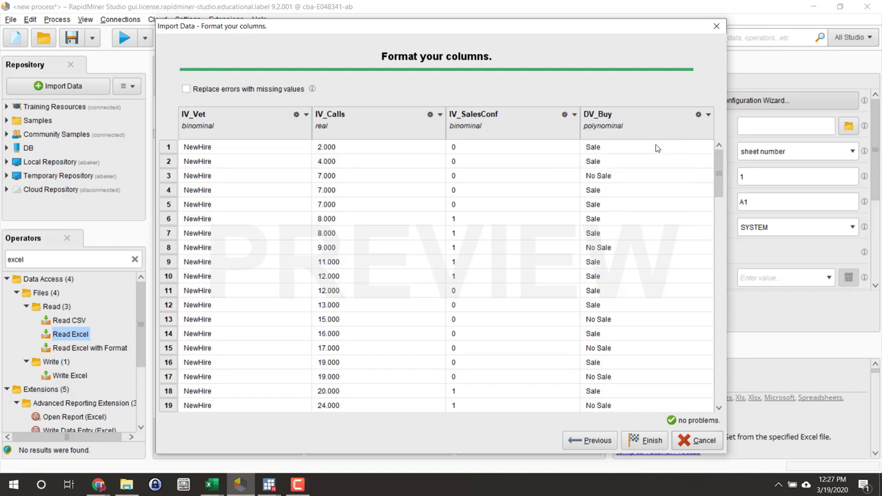
left_click(708, 116)
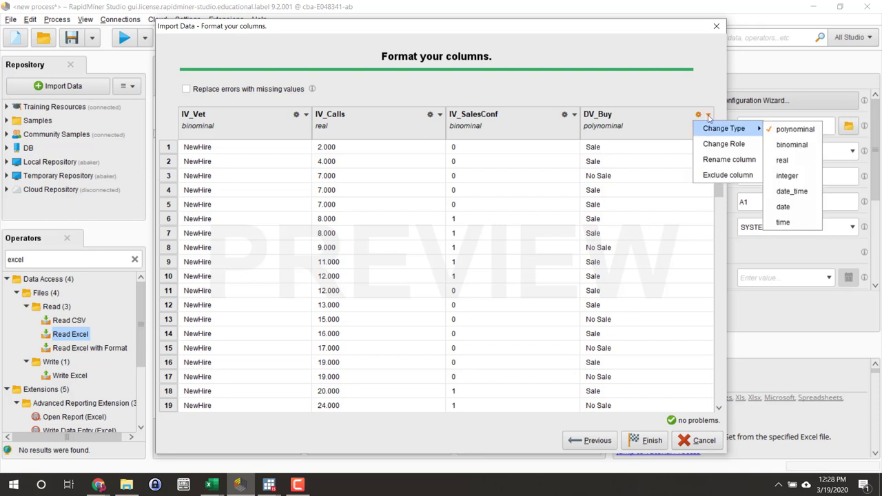
left_click(793, 145)
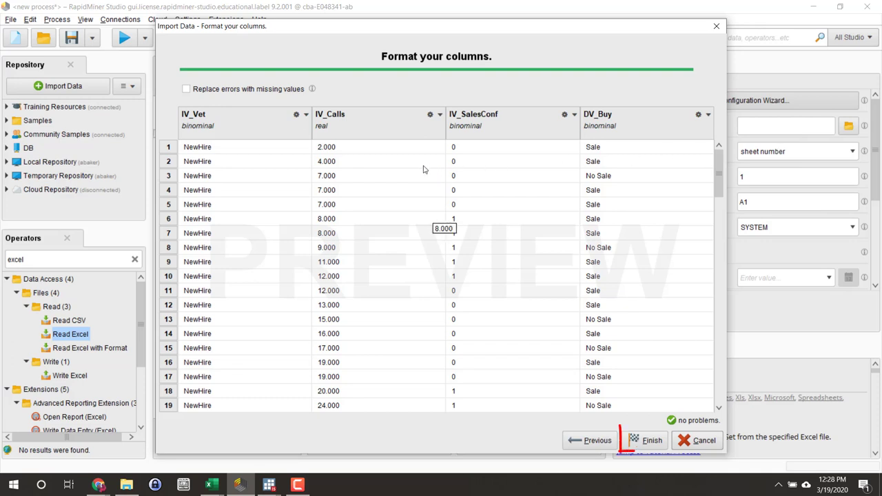
Finish the import wizard and review the Read Excel parameters for the chosen workbook.
left_click(648, 441)
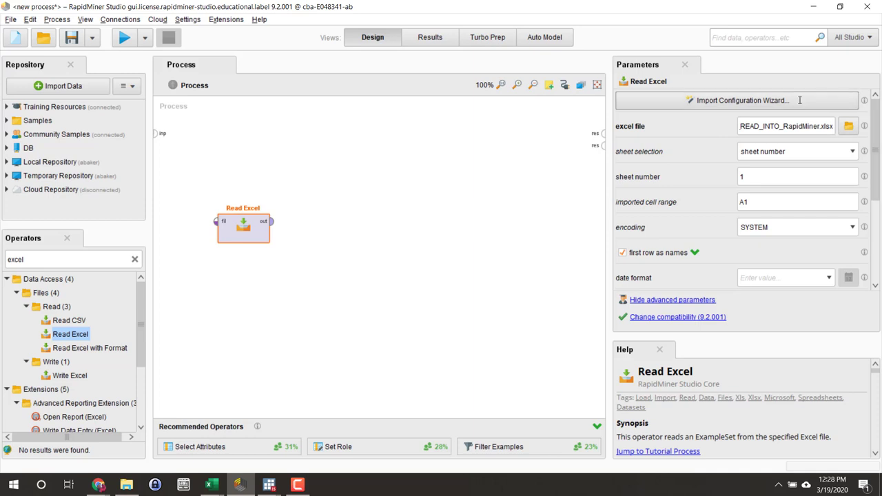
scroll(868, 123, "down", 5)
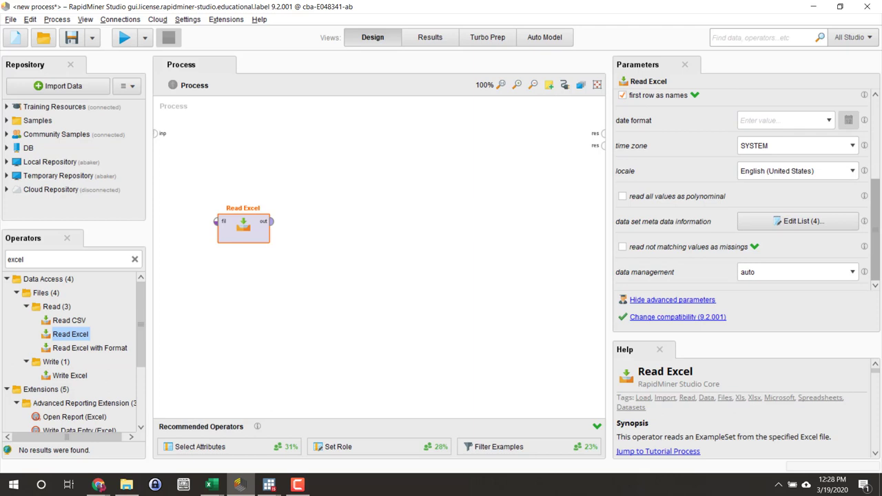
scroll(750, 137, "up", 5)
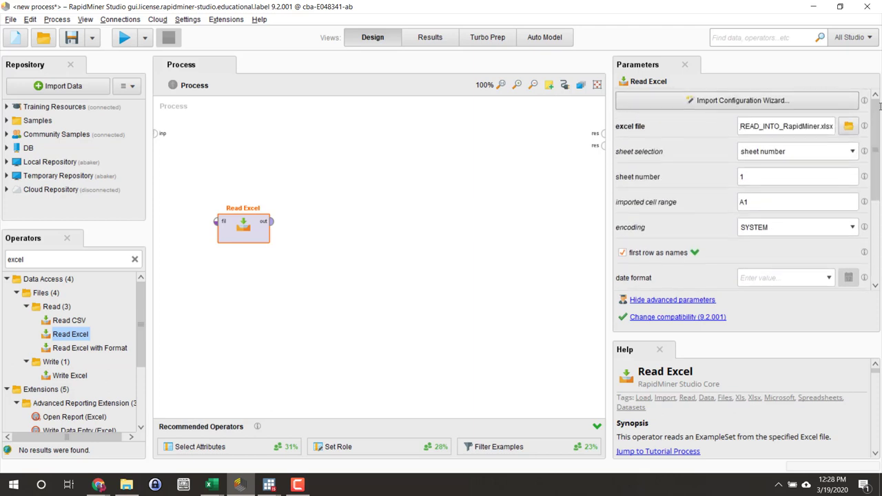
Wire Read Excel's output to the res port and run the process, producing a 100-example ExampleSet.
left_click(273, 226)
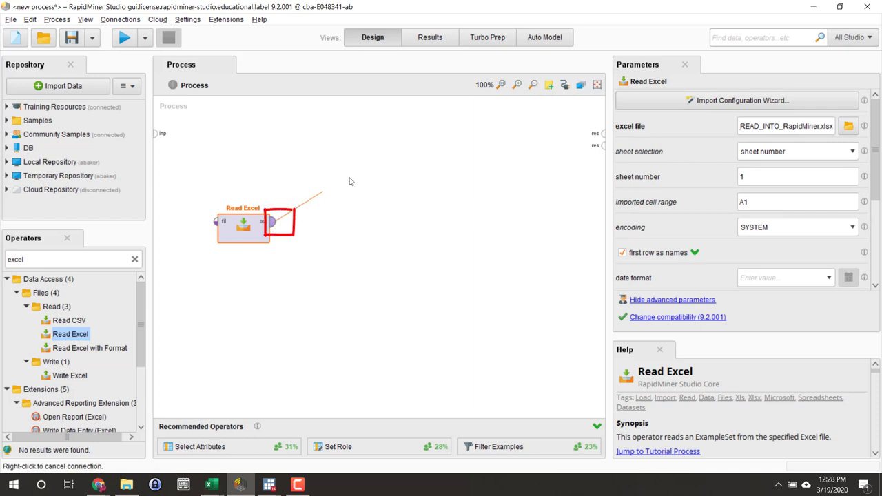
left_click(603, 135)
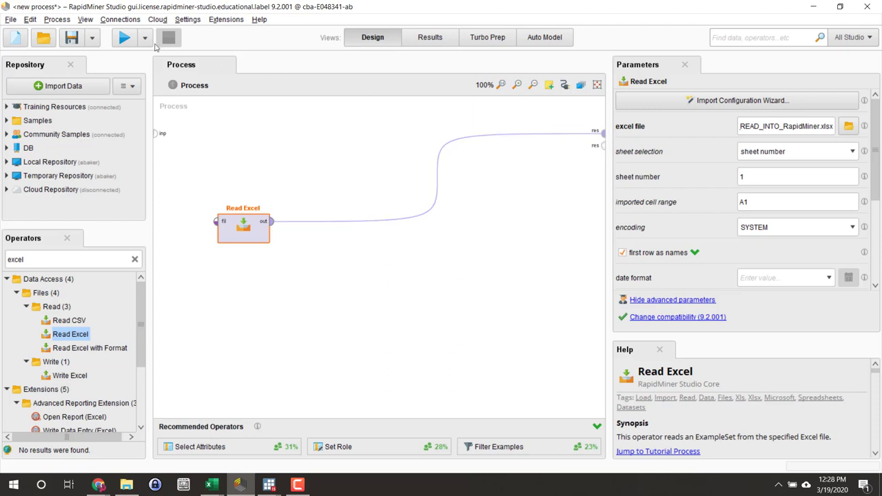
left_click(126, 40)
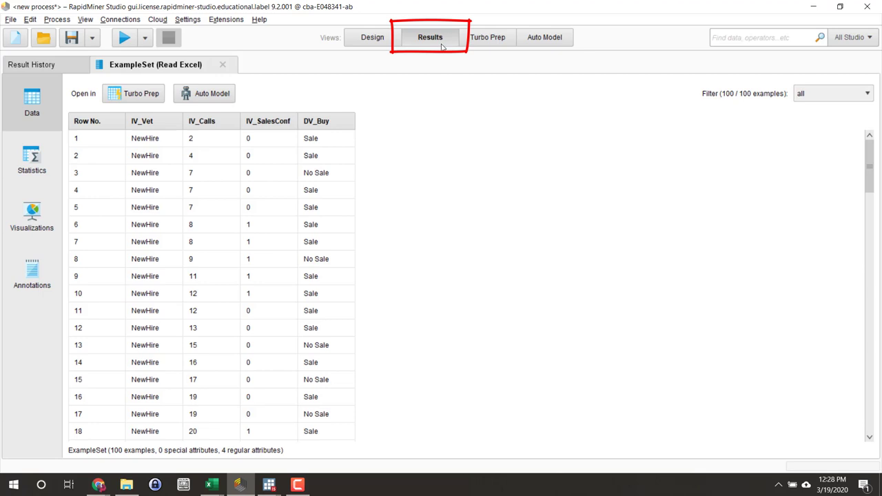
Scroll the data table to row 100, then view the Statistics page for all four attributes.
scroll(247, 310, "down", 3)
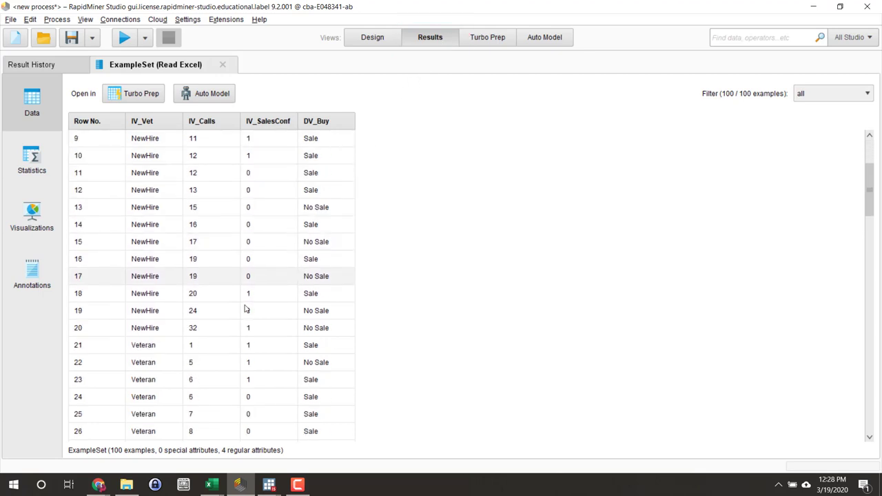
scroll(246, 309, "down", 13)
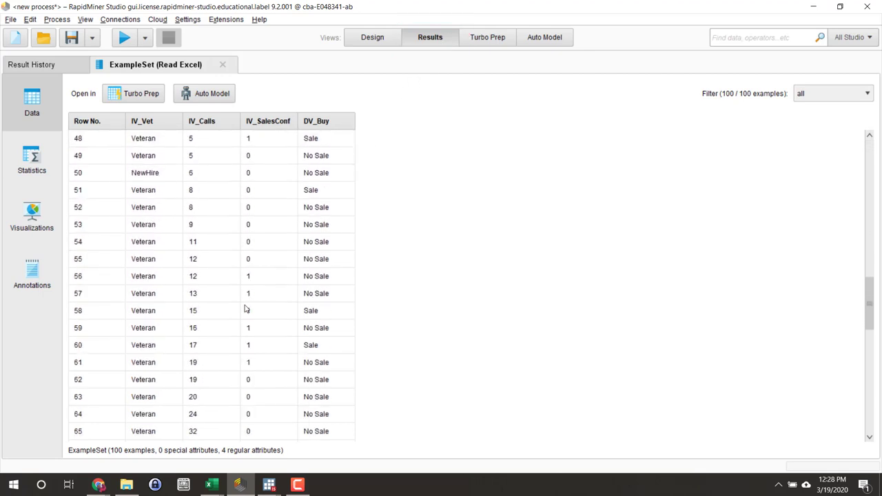
scroll(246, 309, "down", 12)
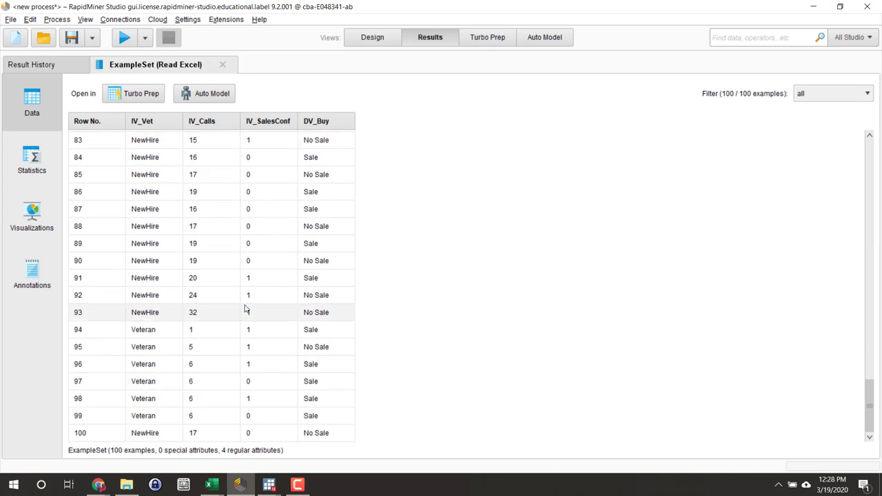
left_click(29, 162)
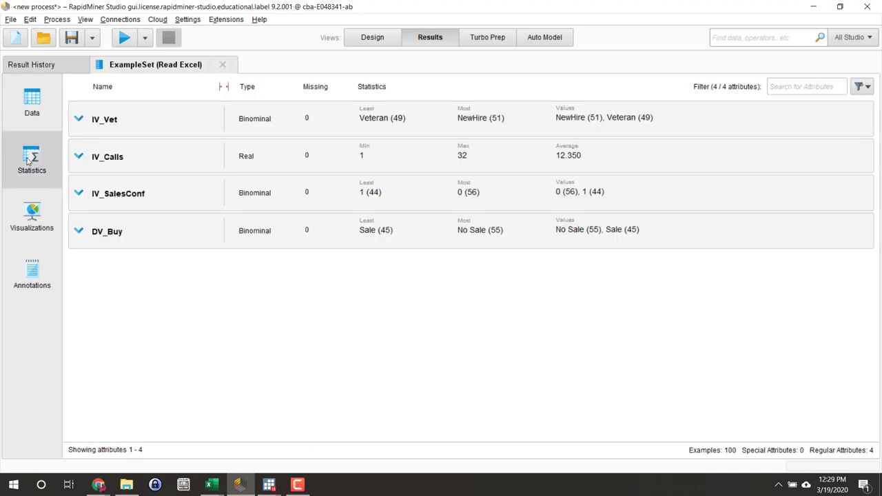
left_click(80, 121)
left_click(79, 124)
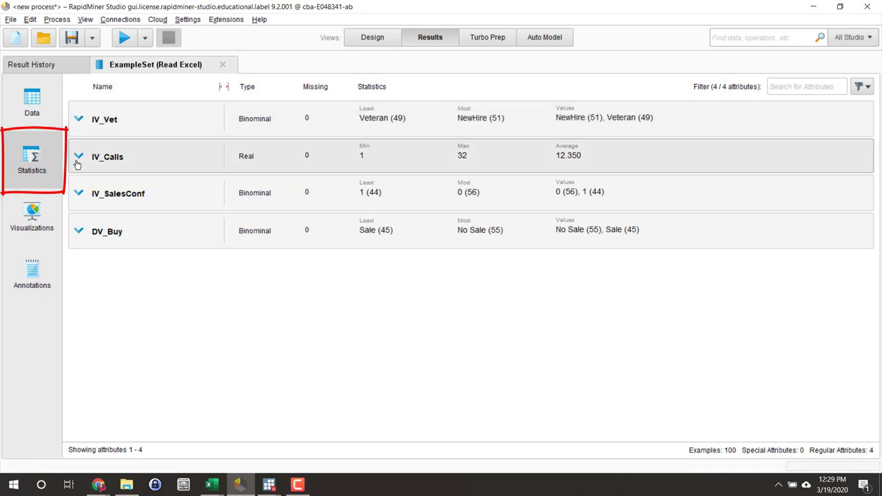